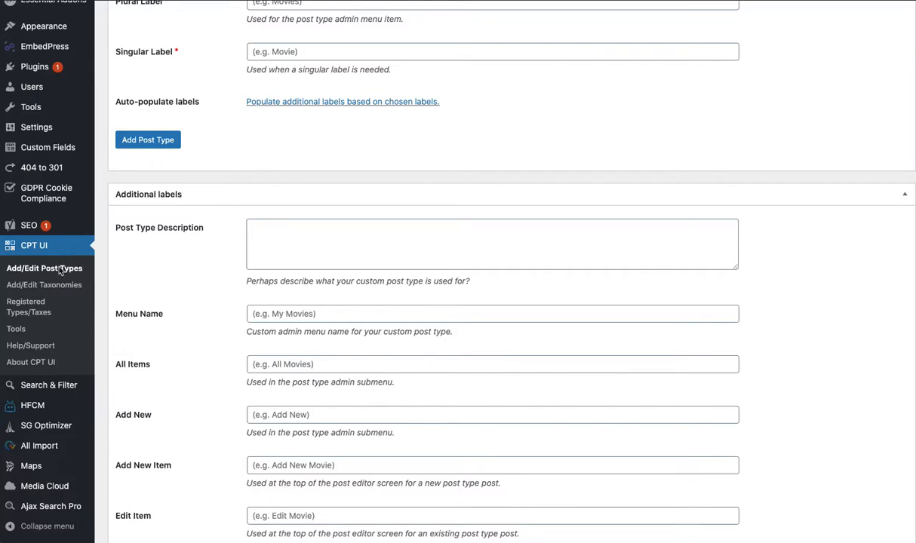
Step: Fill in a new post type with slug best_saas, plural label Saas Products and singular label Saas Product
click(42, 269)
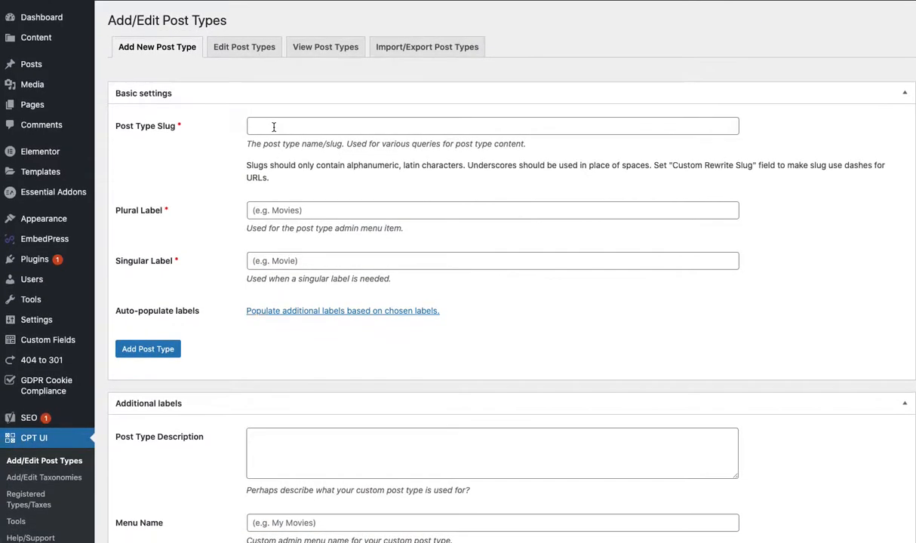
click(273, 125)
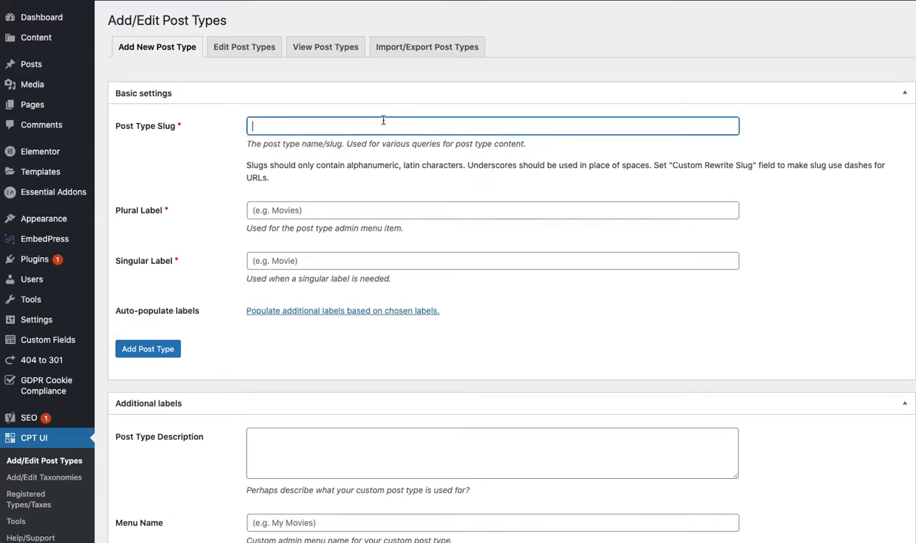
text(best_sas)
key(Tab)
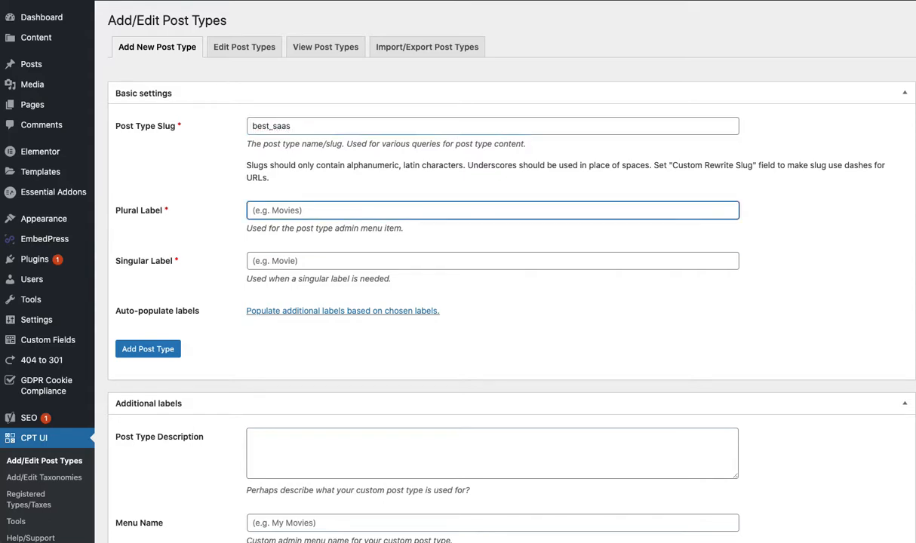
text(Saas Products)
key(ctrl+a)
key(ctrl+c)
key(Tab)
key(ctrl+v)
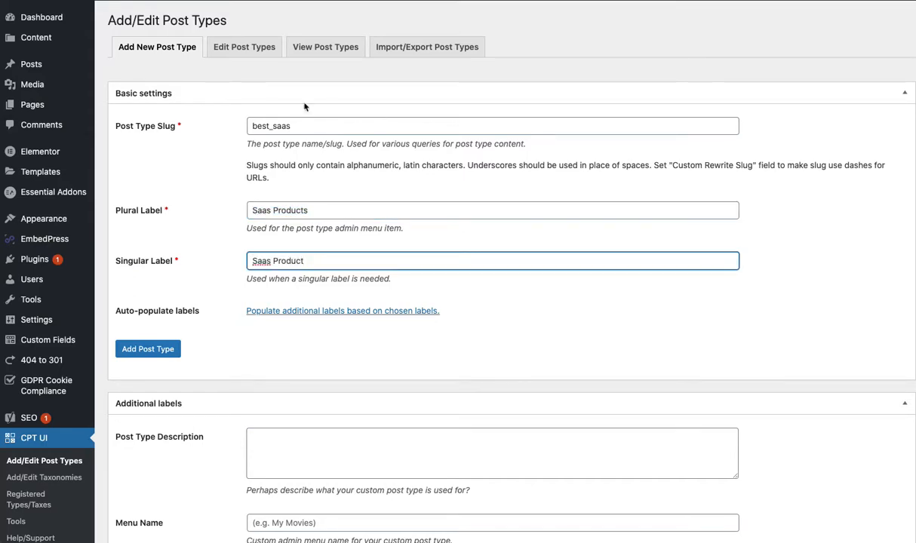
Step: Disable Editor support for the new post type in its Supports settings
scroll(201, 213, down, 1)
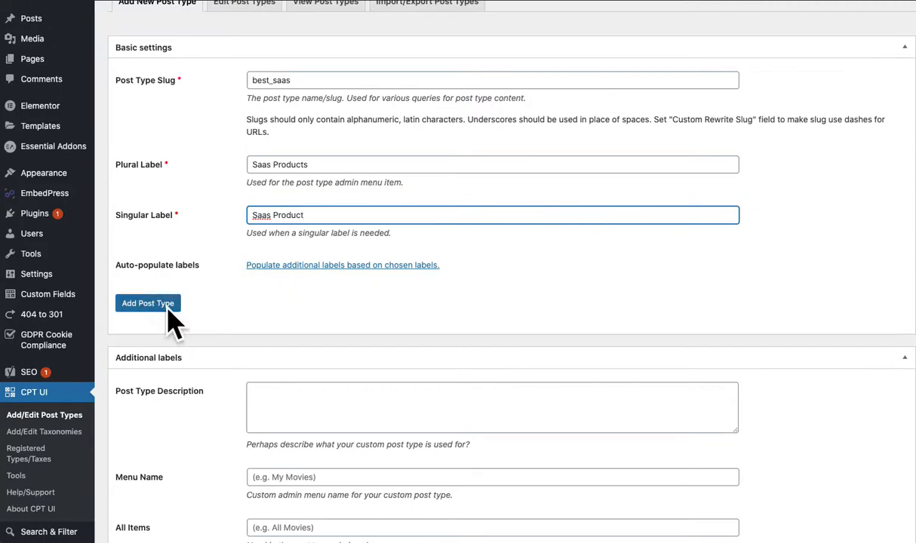
scroll(256, 254, down, 2)
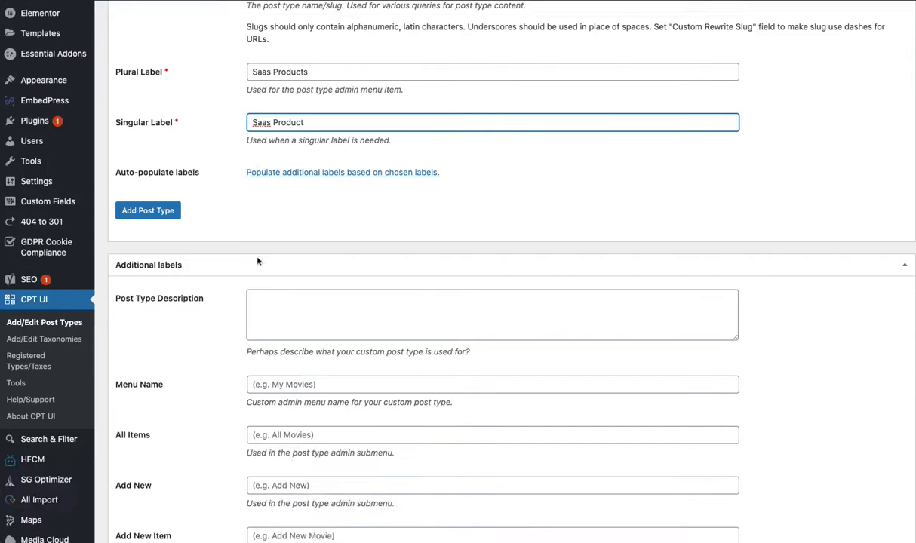
scroll(257, 262, down, 20)
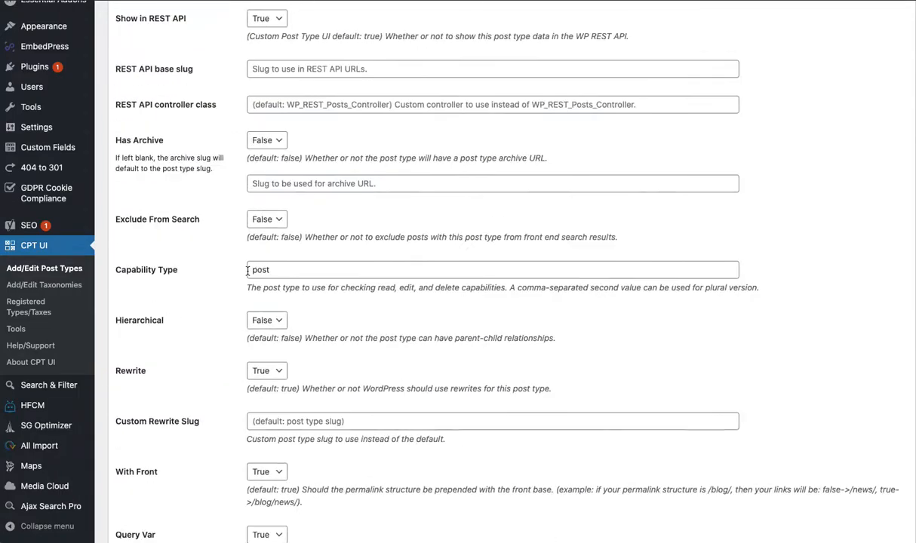
scroll(248, 272, down, 15)
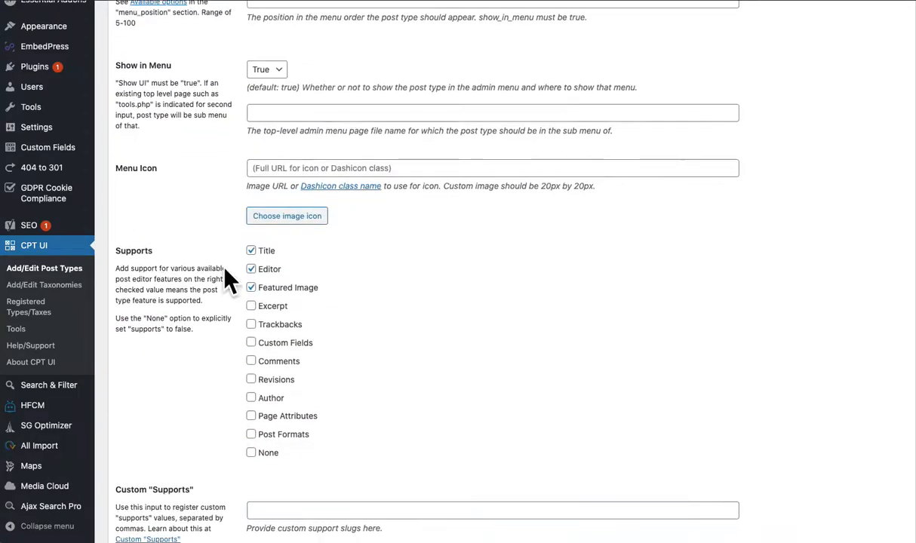
scroll(287, 268, down, 1)
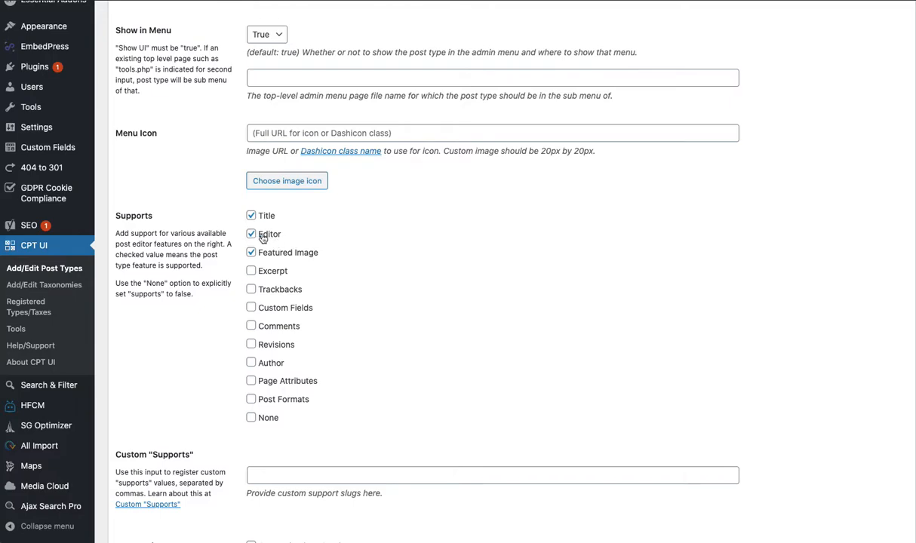
click(253, 234)
scroll(343, 247, down, 1)
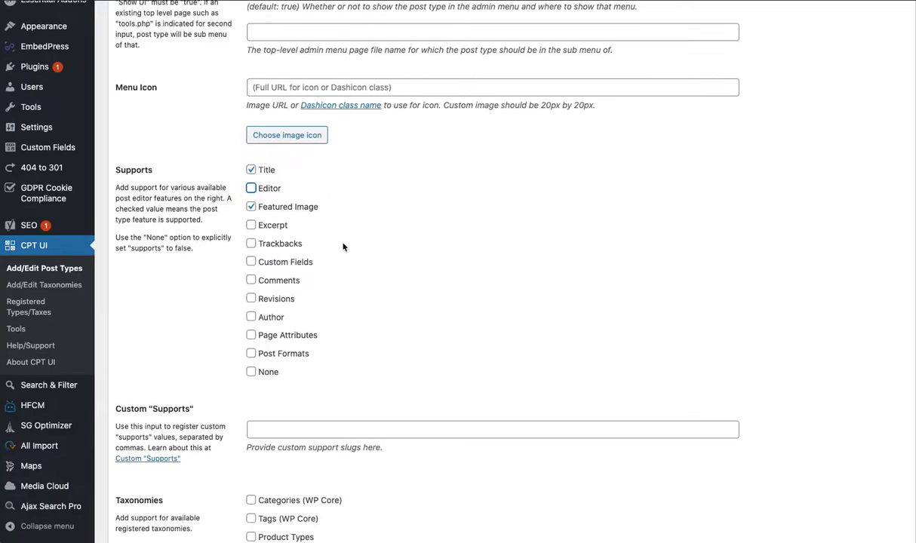
Step: Submit the form to add the best_saas post type
scroll(344, 247, down, 3)
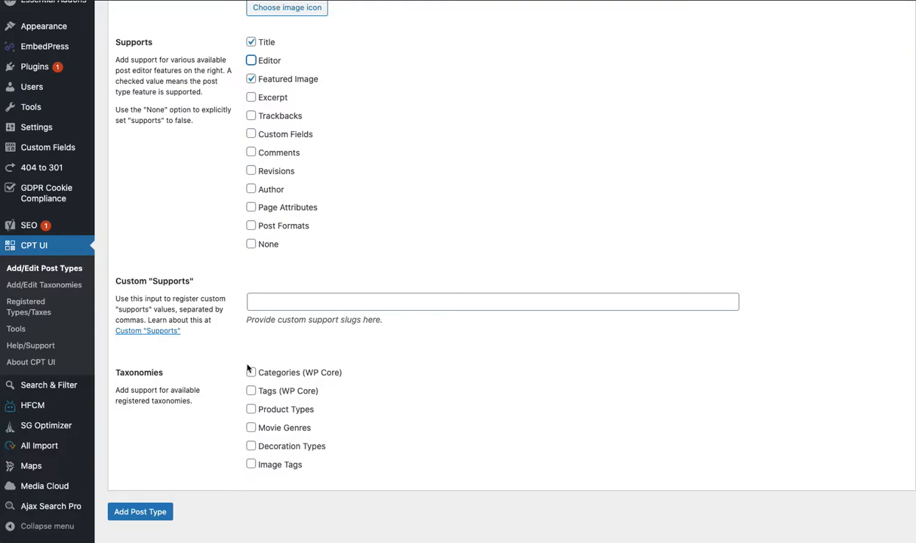
scroll(249, 369, up, 20)
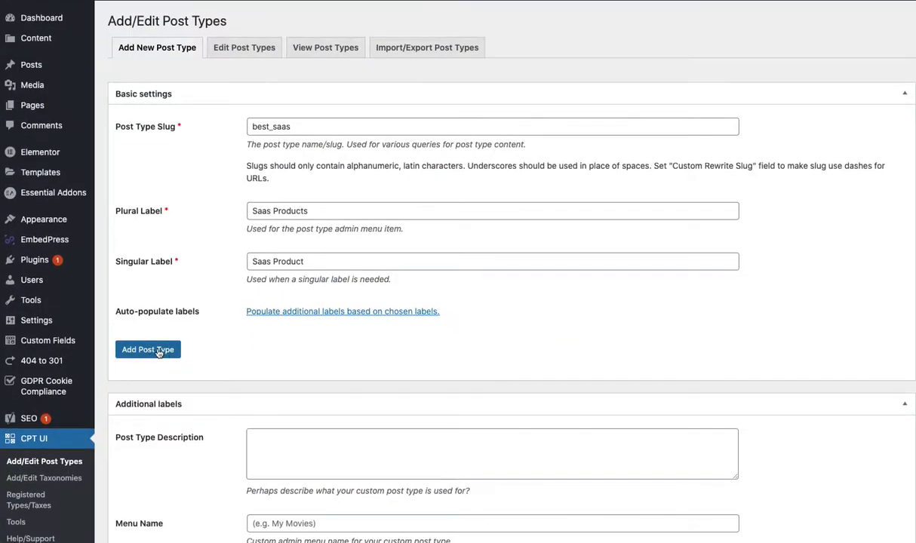
click(158, 351)
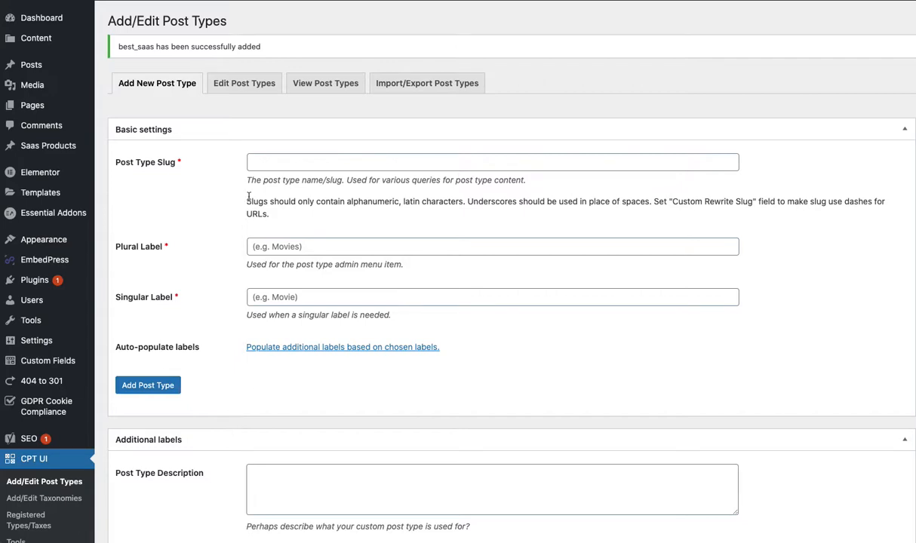
Step: Open the blank entry form for adding a new Saas Product
mouse_move(29, 146)
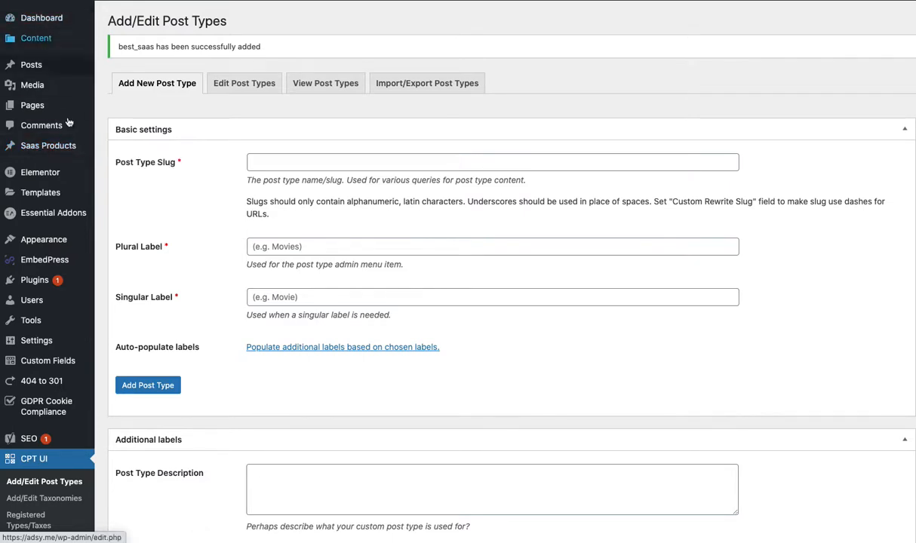
mouse_move(66, 147)
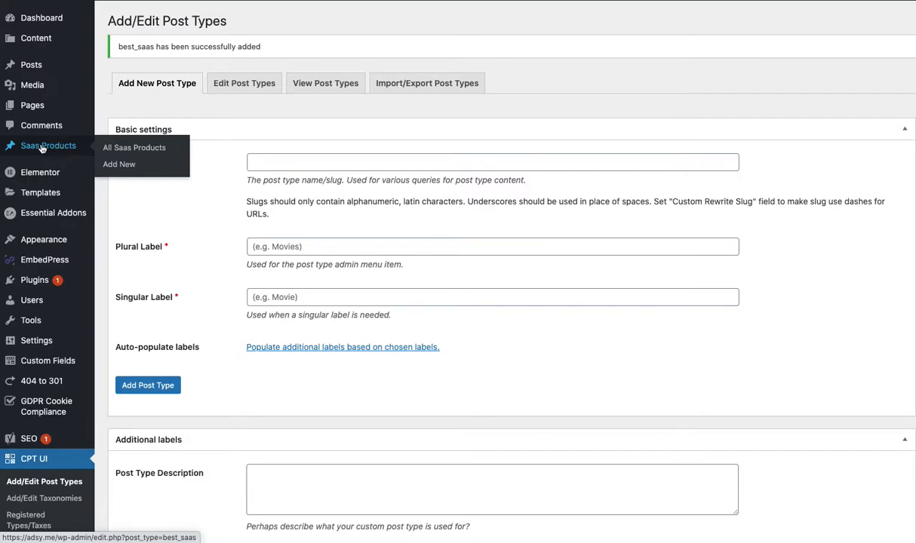
click(124, 165)
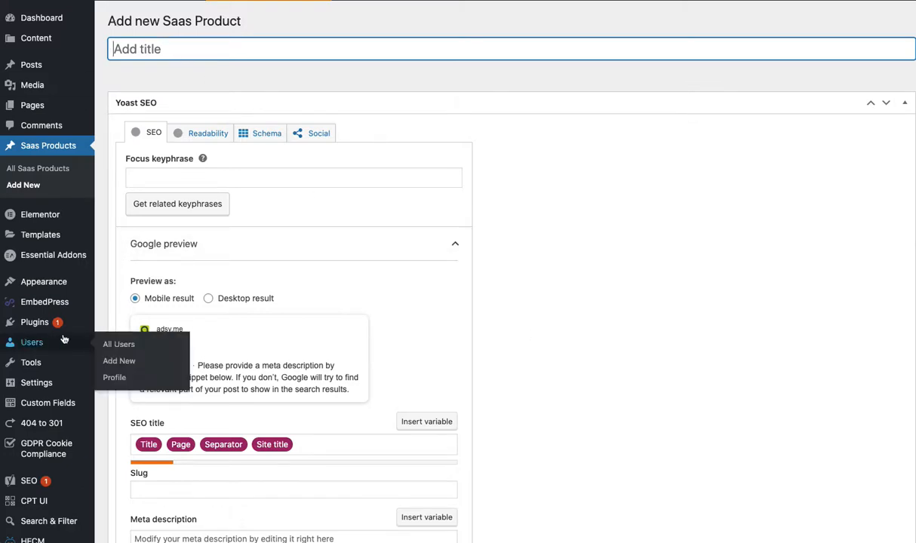
Step: Open the CPT UI form for a new taxonomy and enter the slug software_tags
scroll(60, 340, down, 3)
scroll(61, 340, up, 3)
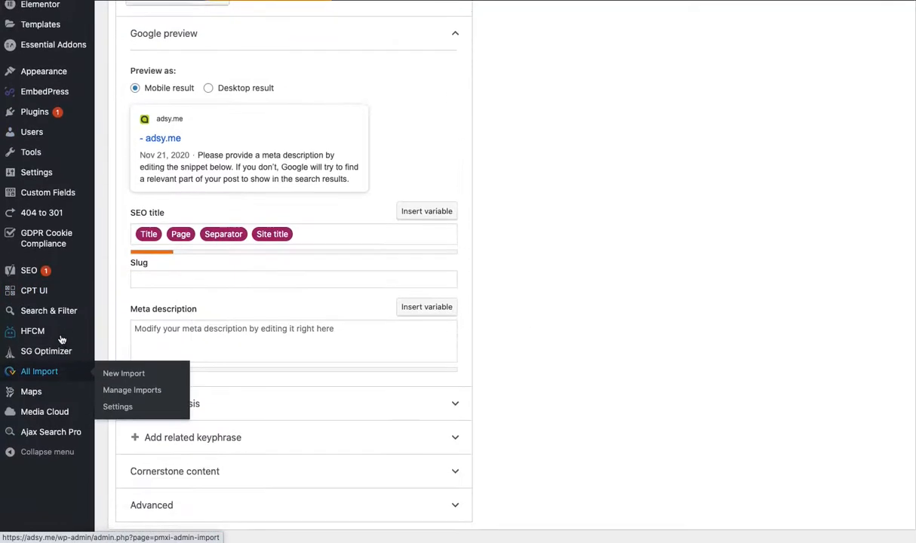
mouse_move(55, 364)
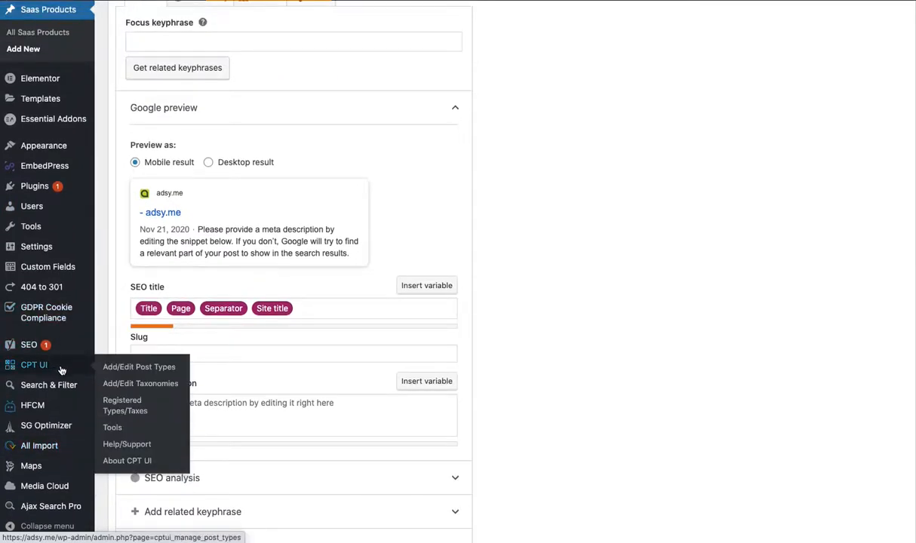
click(132, 386)
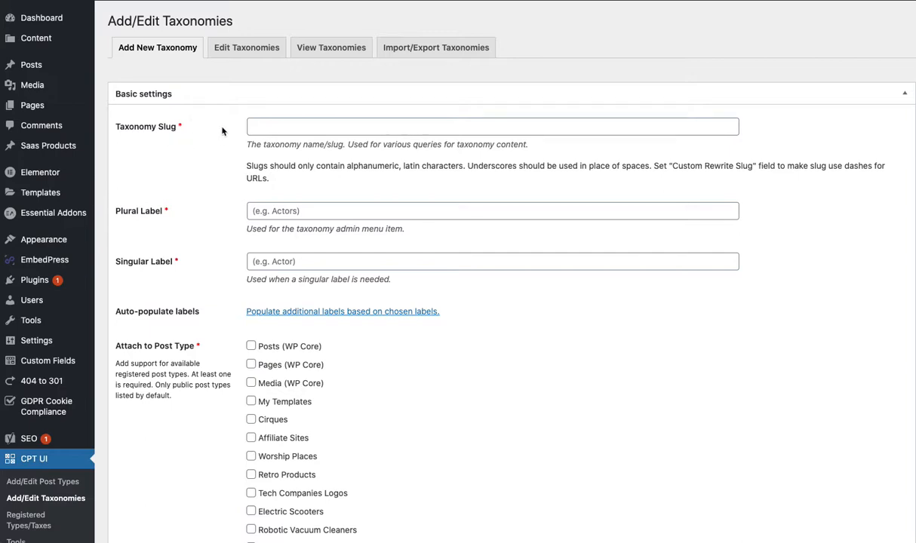
click(292, 125)
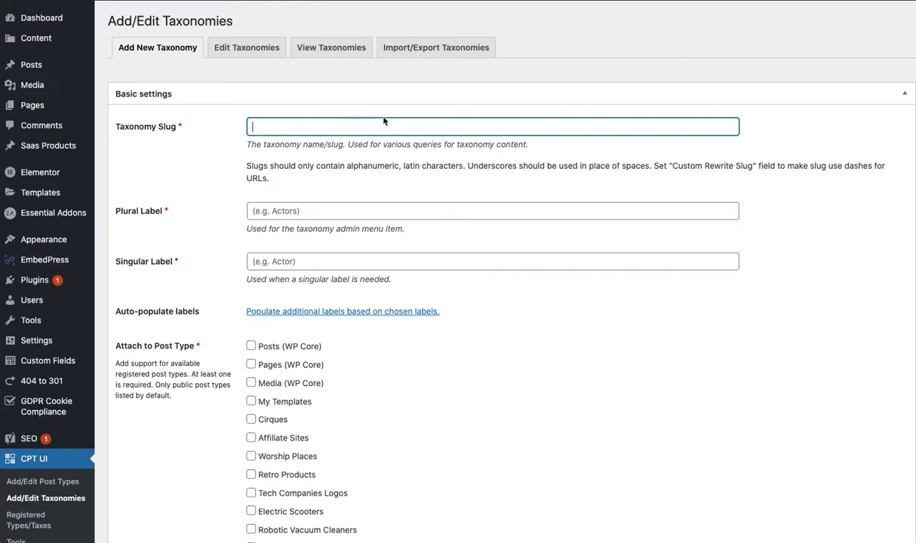
text(software_tags)
click(318, 210)
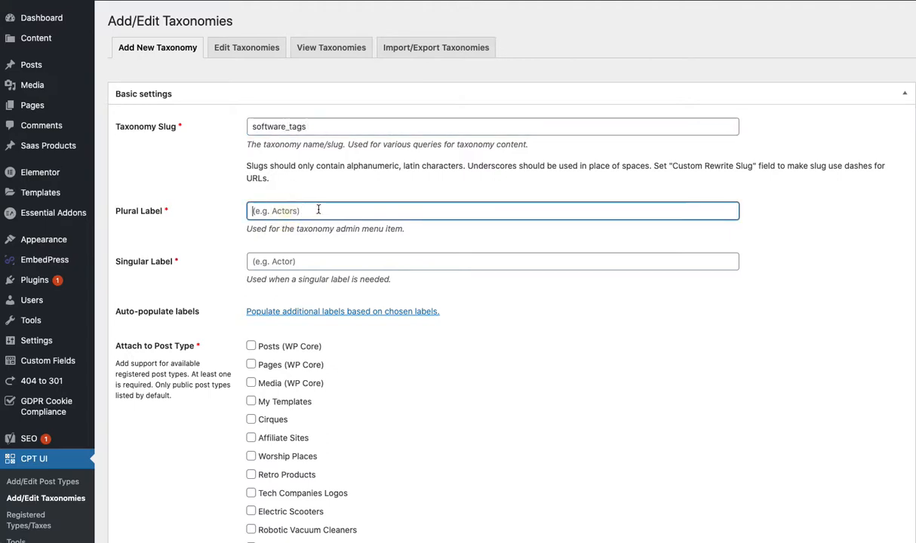
Step: Change the ending of the taxonomy slug to make it software_types
click(339, 127)
key(BackSpace)
key(BackSpace)
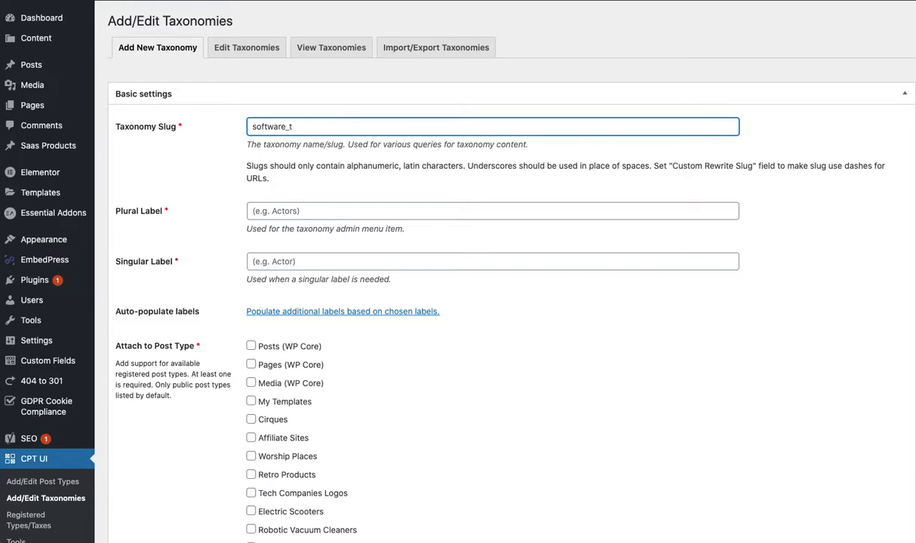
text(ypes)
Step: Set the taxonomy's plural label to Software Types and its singular label to Software Type
key(Tab)
text(So)
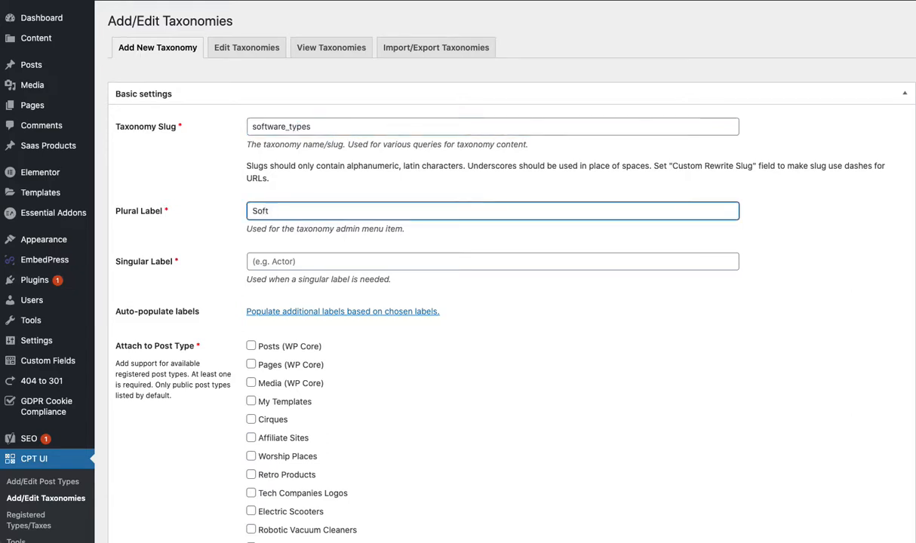
text(ftware Types)
key(ctrl+a)
key(ctrl+c)
key(Tab)
key(ctrl+v)
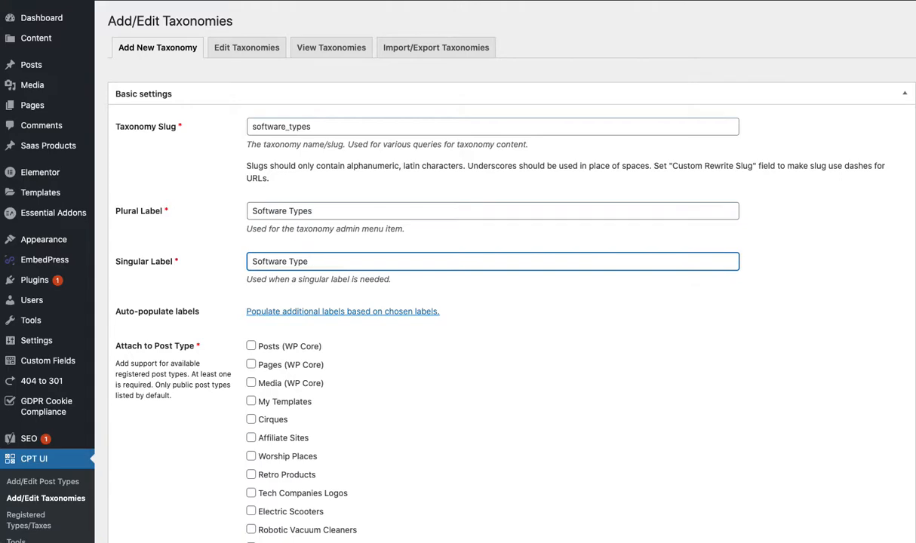
Step: Attach the taxonomy to the Saas Products post type and add it
scroll(243, 270, down, 5)
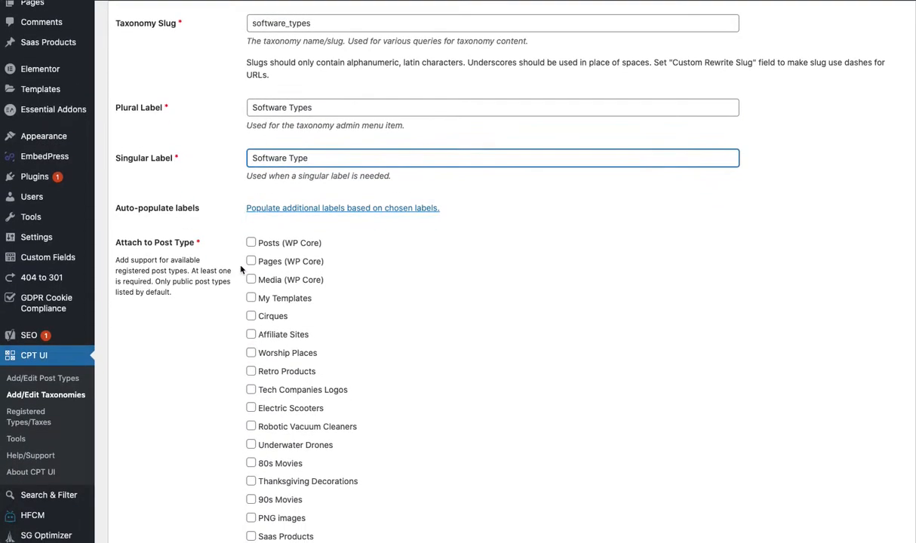
click(250, 459)
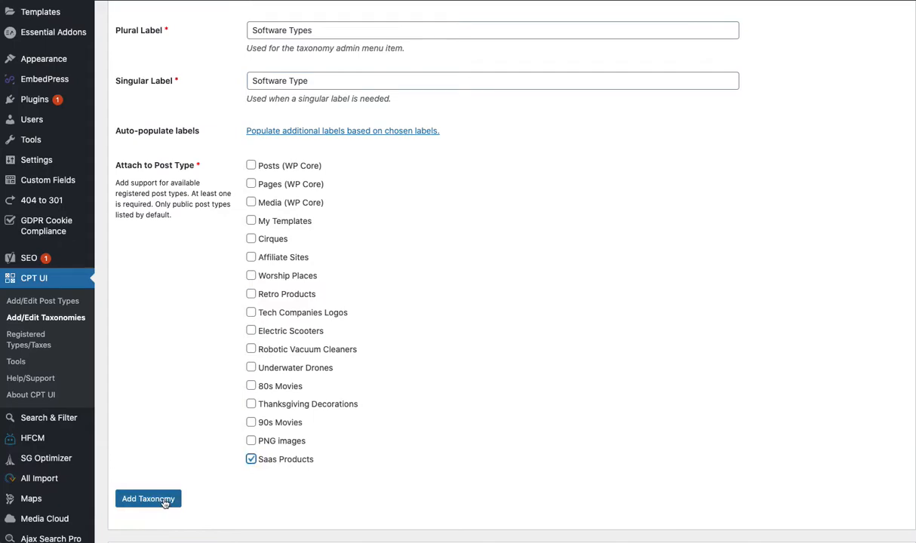
scroll(164, 504, up, 5)
scroll(165, 505, down, 4)
click(159, 527)
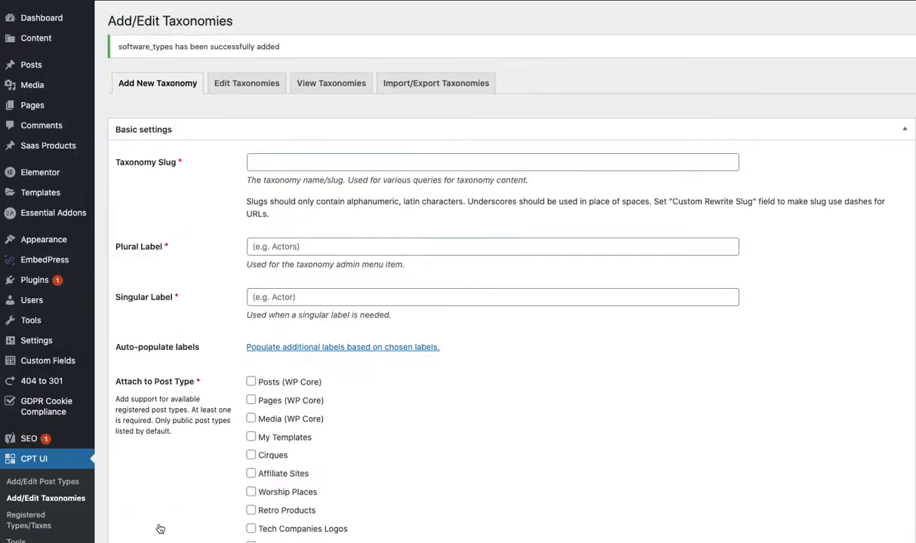
Step: Open the Software Types term management page for Saas Products
mouse_move(68, 146)
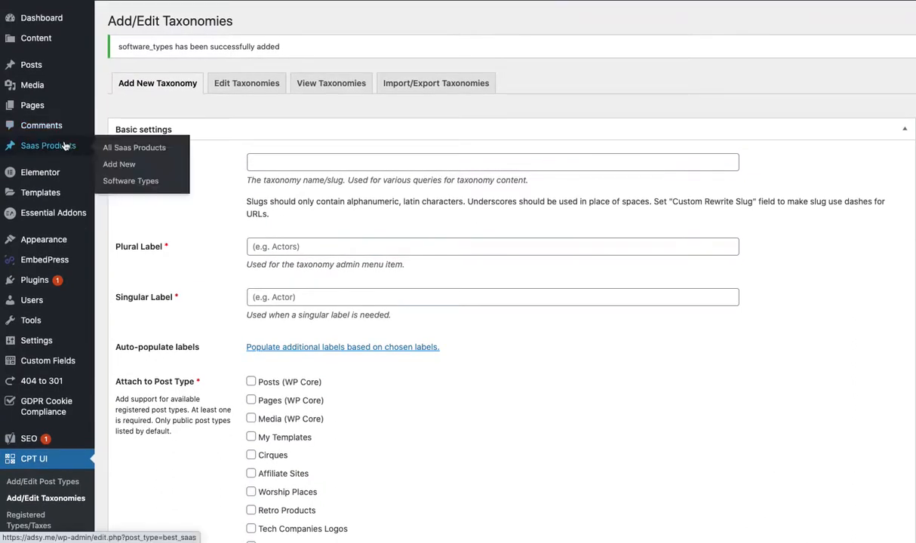
click(141, 183)
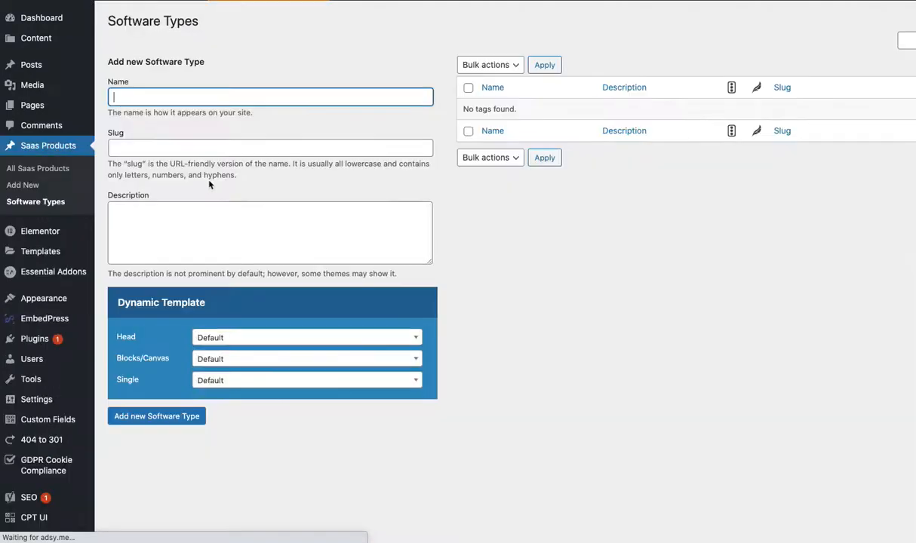